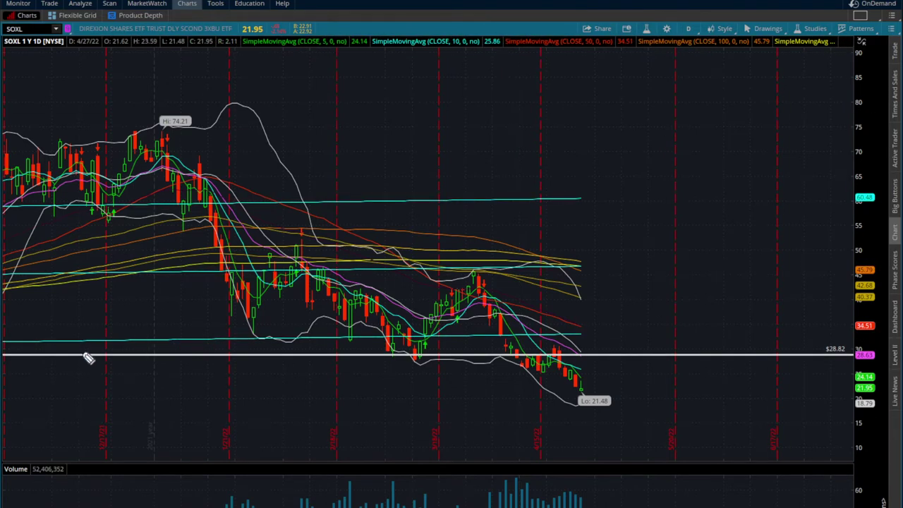
Step: Trace the $28.82 support line, sketch a shaded box around the March lows, and undo the annotations
{"action": "mouse_move", "coordinate": [71, 359]}
{"action": "left_mouse_down"}
{"action": "mouse_move", "coordinate": [577, 368]}
{"action": "mouse_move", "coordinate": [805, 366]}
{"action": "mouse_move", "coordinate": [82, 363]}
{"action": "mouse_move", "coordinate": [867, 357]}
{"action": "left_mouse_up"}
{"action": "mouse_move", "coordinate": [372, 334]}
{"action": "left_mouse_down"}
{"action": "mouse_move", "coordinate": [371, 372]}
{"action": "mouse_move", "coordinate": [432, 357]}
{"action": "mouse_move", "coordinate": [433, 336]}
{"action": "mouse_move", "coordinate": [366, 335]}
{"action": "left_mouse_up"}
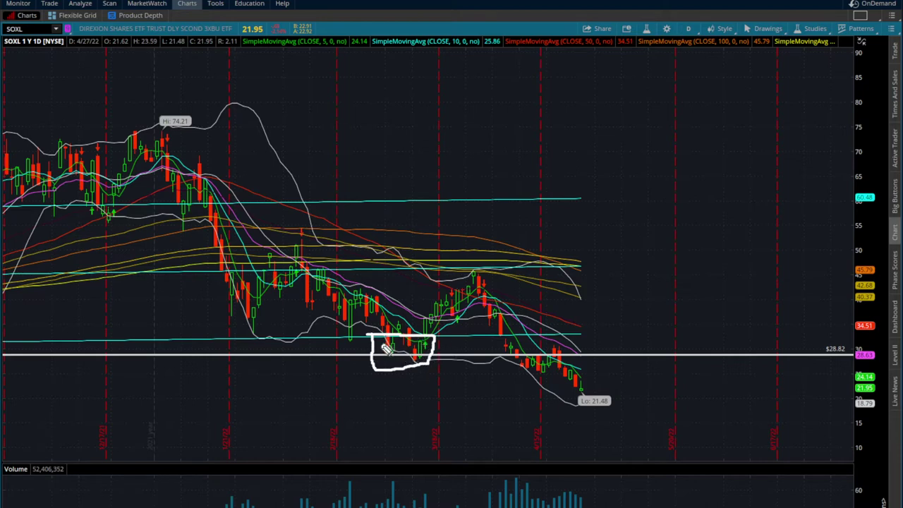
{"action": "left_click_drag", "start_coordinate": [375, 353], "coordinate": [431, 338]}
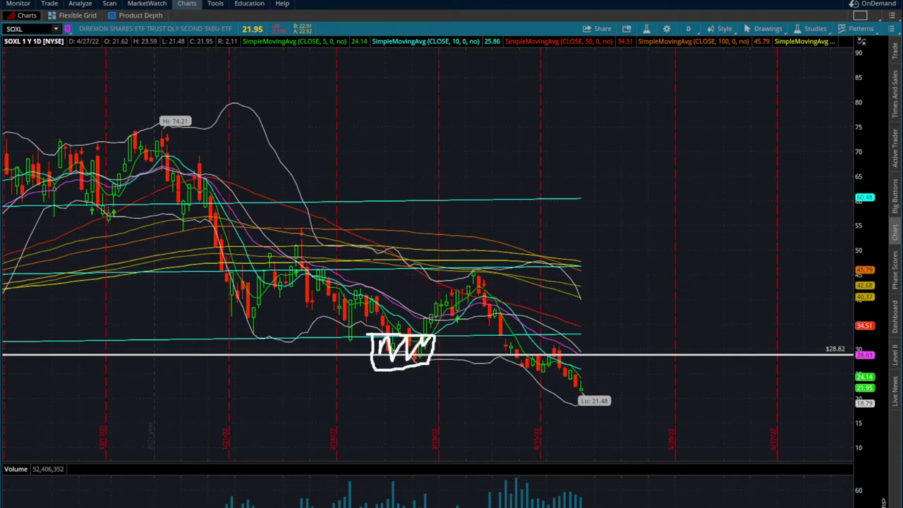
{"action": "key", "text": "ctrl+z"}
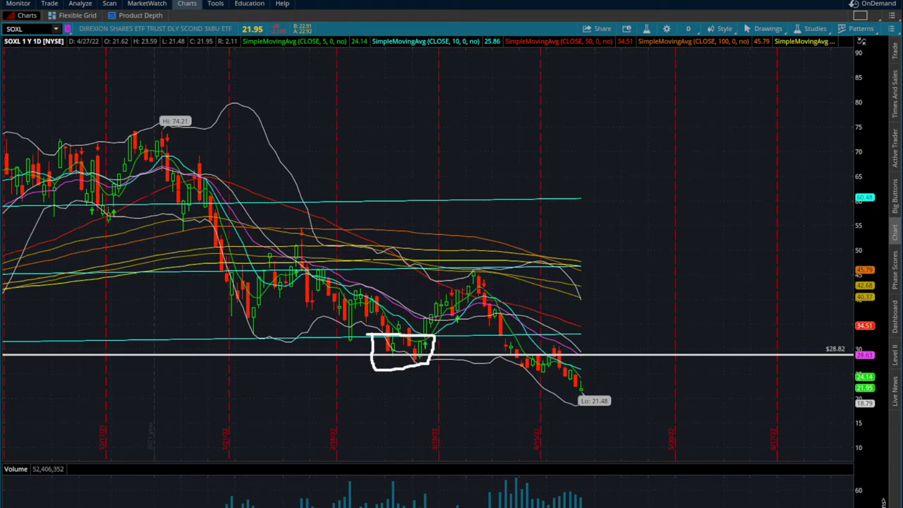
{"action": "key", "text": "ctrl+z"}
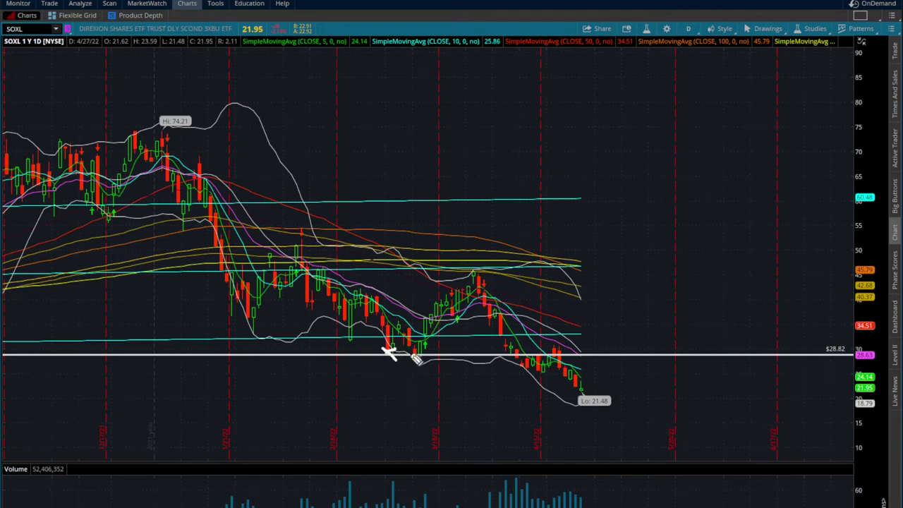
Step: Mark the March lows with crosses, underline them along the $28.82 level, sketch the bounce, and clear the annotations
{"action": "mouse_move", "coordinate": [408, 346]}
{"action": "left_mouse_down"}
{"action": "mouse_move", "coordinate": [423, 360]}
{"action": "mouse_move", "coordinate": [409, 360]}
{"action": "left_mouse_up"}
{"action": "key", "text": "Escape"}
{"action": "mouse_move", "coordinate": [409, 347]}
{"action": "left_mouse_down"}
{"action": "mouse_move", "coordinate": [428, 361]}
{"action": "mouse_move", "coordinate": [408, 360]}
{"action": "mouse_move", "coordinate": [427, 355]}
{"action": "left_mouse_up"}
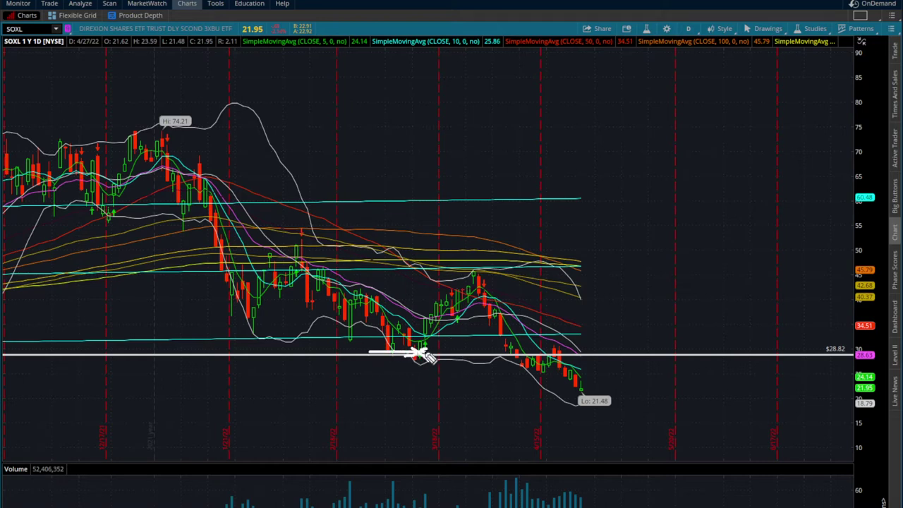
{"action": "left_click_drag", "start_coordinate": [369, 352], "coordinate": [440, 353]}
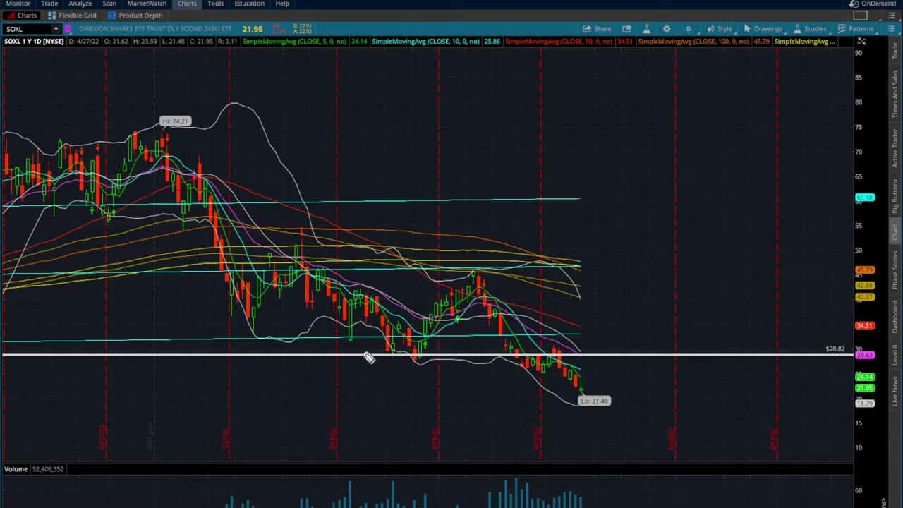
{"action": "left_click_drag", "start_coordinate": [365, 353], "coordinate": [460, 355]}
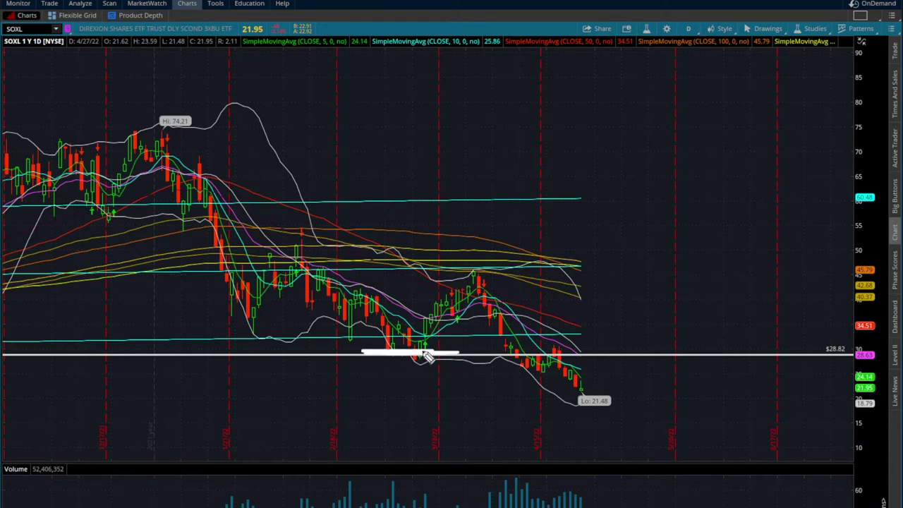
{"action": "left_click_drag", "start_coordinate": [423, 353], "coordinate": [463, 295]}
{"action": "key", "text": "ctrl+z"}
{"action": "key", "text": "ctrl+z"}
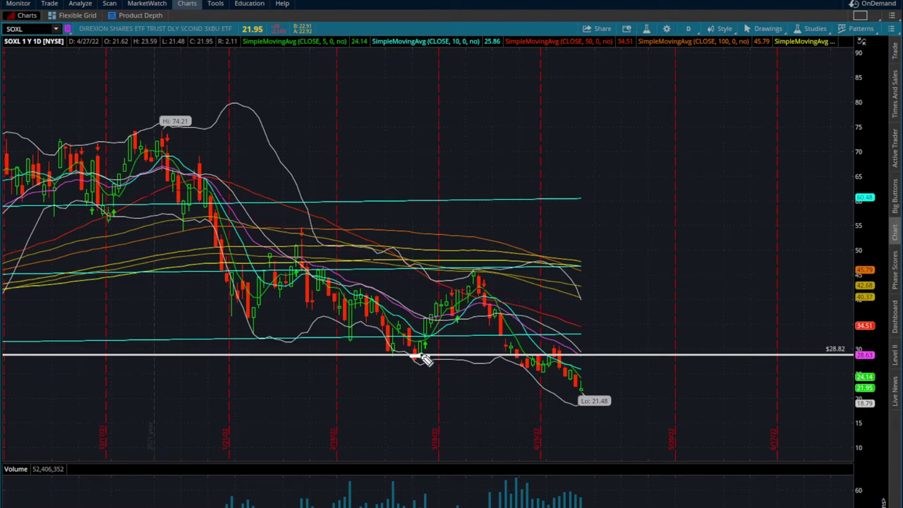
Step: Sketch an arrow toward the rebound from the March low, underline the double bottom beneath it, and undo the annotations
{"action": "left_click_drag", "start_coordinate": [418, 354], "coordinate": [417, 357]}
{"action": "mouse_move", "coordinate": [386, 276]}
{"action": "left_mouse_down"}
{"action": "mouse_move", "coordinate": [415, 310]}
{"action": "mouse_move", "coordinate": [422, 306]}
{"action": "left_mouse_up"}
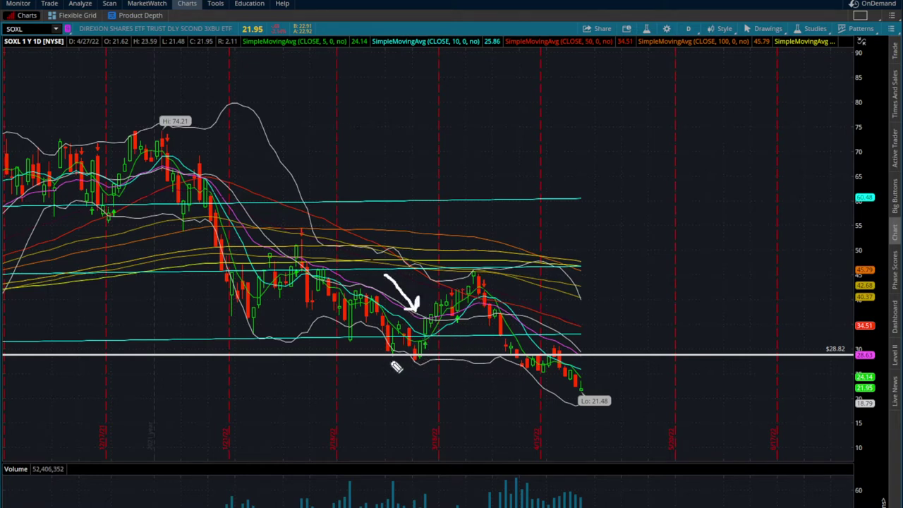
{"action": "left_click_drag", "start_coordinate": [374, 361], "coordinate": [453, 361]}
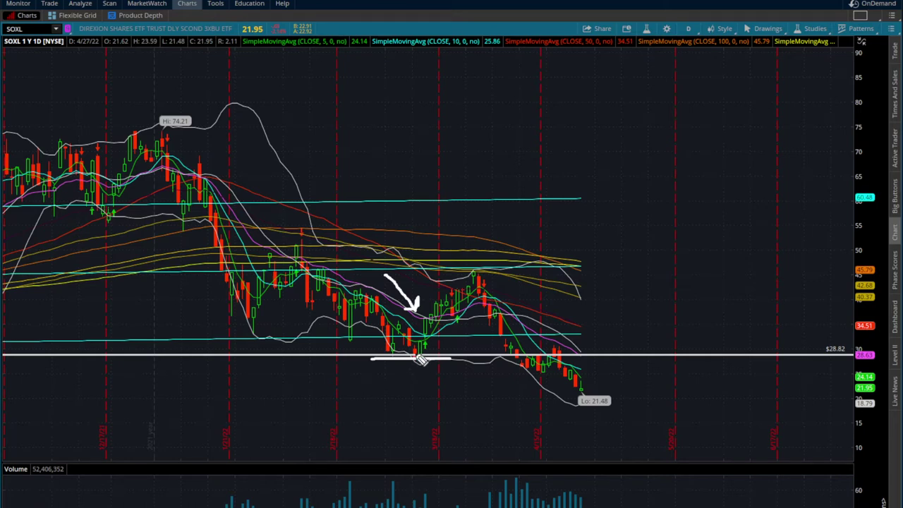
{"action": "mouse_move", "coordinate": [422, 356]}
{"action": "left_mouse_down"}
{"action": "mouse_move", "coordinate": [433, 341]}
{"action": "mouse_move", "coordinate": [446, 381]}
{"action": "mouse_move", "coordinate": [448, 372]}
{"action": "left_mouse_up"}
{"action": "key", "text": "ctrl+z"}
{"action": "key", "text": "ctrl+z"}
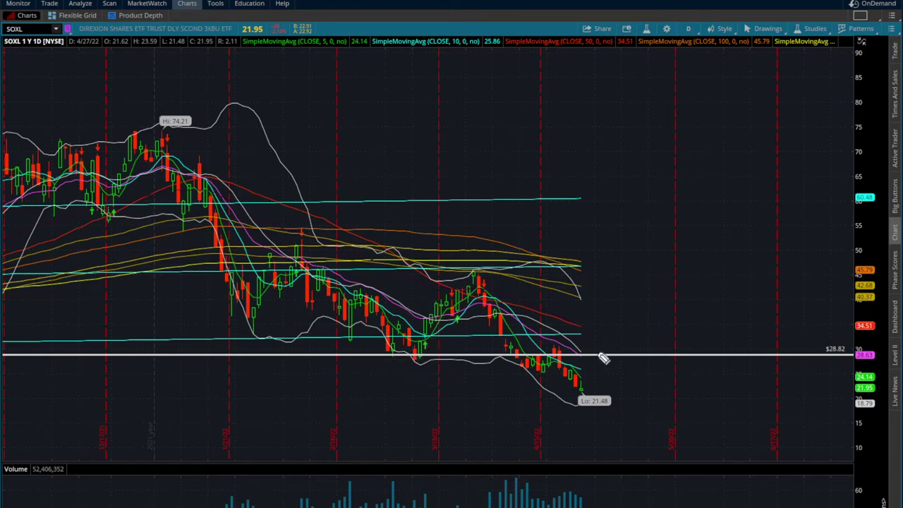
Step: Underline the latest candle and the March lows to compare both levels, and clear the annotations
{"action": "left_click_drag", "start_coordinate": [568, 392], "coordinate": [616, 393]}
{"action": "mouse_move", "coordinate": [377, 355]}
{"action": "left_mouse_down"}
{"action": "mouse_move", "coordinate": [455, 363]}
{"action": "mouse_move", "coordinate": [400, 360]}
{"action": "left_mouse_up"}
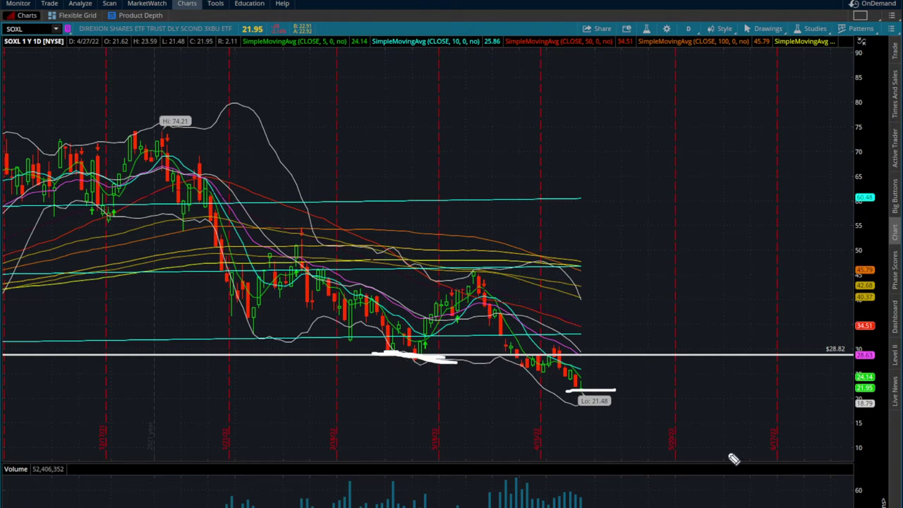
{"action": "key", "text": "Escape"}
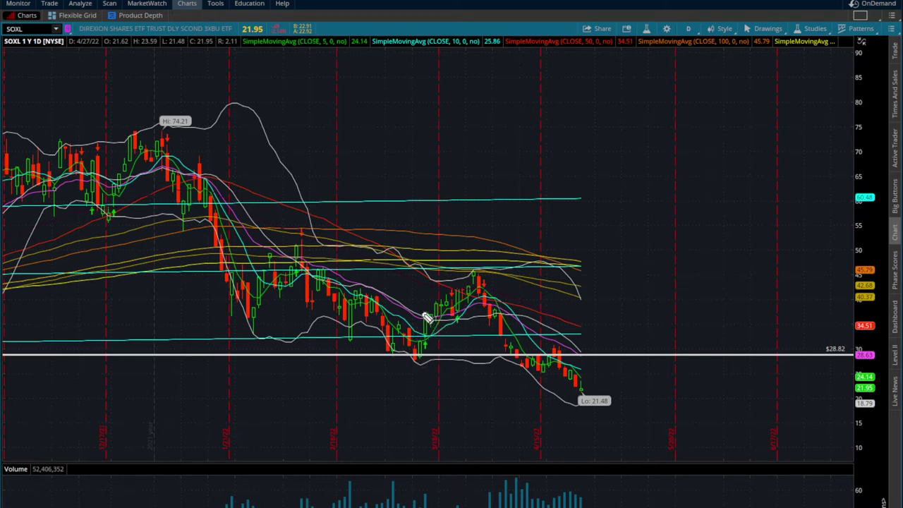
Step: Mark where the March rebound meets the middle Bollinger band, trace the moving average's decline, and undo the annotations
{"action": "mouse_move", "coordinate": [418, 308]}
{"action": "left_mouse_down"}
{"action": "mouse_move", "coordinate": [439, 320]}
{"action": "mouse_move", "coordinate": [422, 325]}
{"action": "left_mouse_up"}
{"action": "mouse_move", "coordinate": [241, 223]}
{"action": "left_mouse_down"}
{"action": "mouse_move", "coordinate": [258, 246]}
{"action": "mouse_move", "coordinate": [430, 315]}
{"action": "mouse_move", "coordinate": [512, 308]}
{"action": "left_mouse_up"}
{"action": "key", "text": "ctrl+z"}
{"action": "key", "text": "ctrl+z"}
{"action": "key", "text": "ctrl+z"}
Step: Trace the rally from the March low to its peak, with cross strokes at the two resistance levels
{"action": "mouse_move", "coordinate": [412, 361]}
{"action": "left_mouse_down"}
{"action": "mouse_move", "coordinate": [427, 317]}
{"action": "mouse_move", "coordinate": [454, 321]}
{"action": "left_mouse_up"}
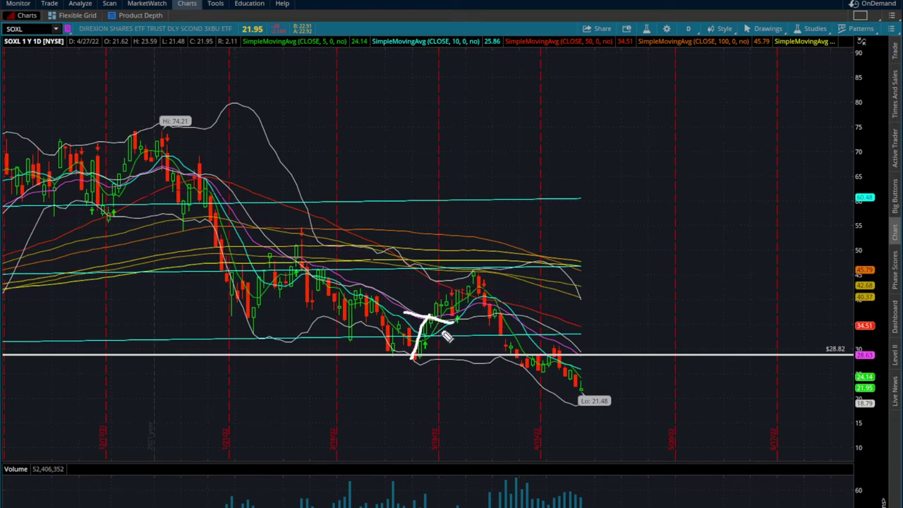
{"action": "left_click_drag", "start_coordinate": [438, 283], "coordinate": [484, 289]}
{"action": "left_click_drag", "start_coordinate": [433, 320], "coordinate": [465, 296]}
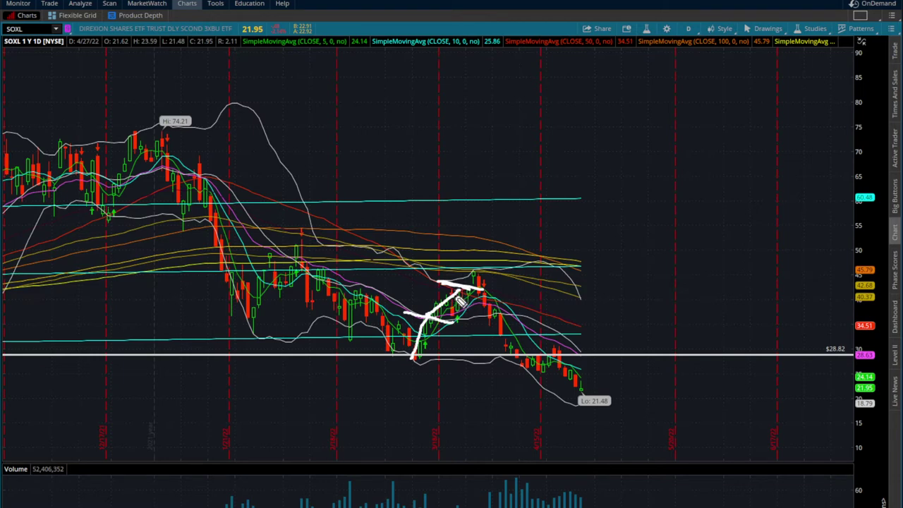
{"action": "left_click_drag", "start_coordinate": [459, 302], "coordinate": [479, 291]}
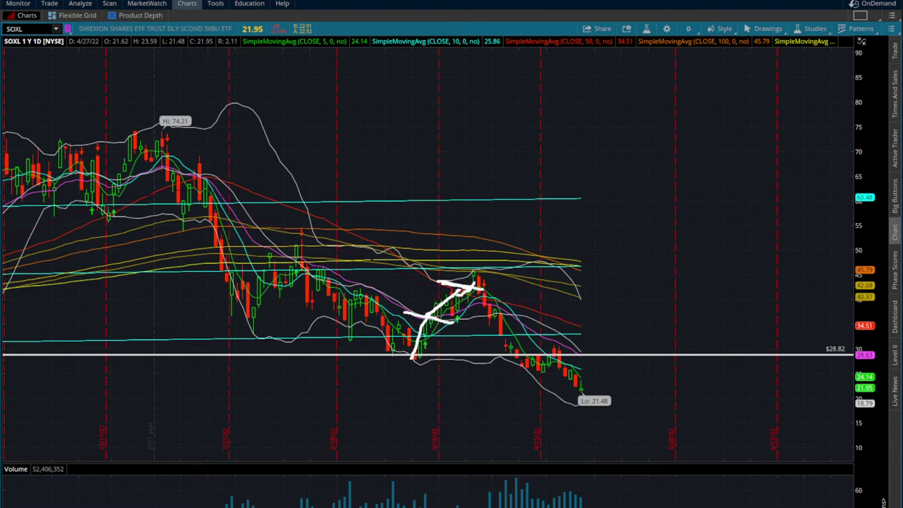
{"action": "right_click", "coordinate": [465, 271]}
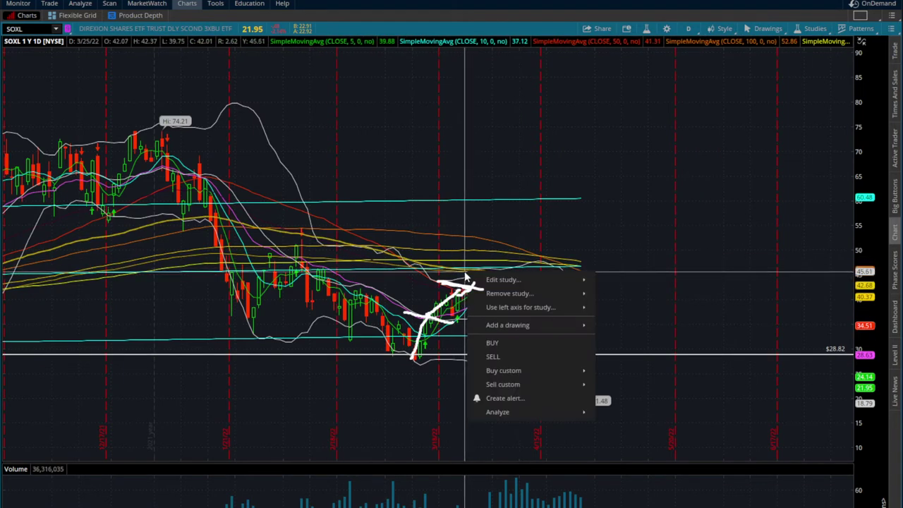
{"action": "mouse_move", "coordinate": [500, 281]}
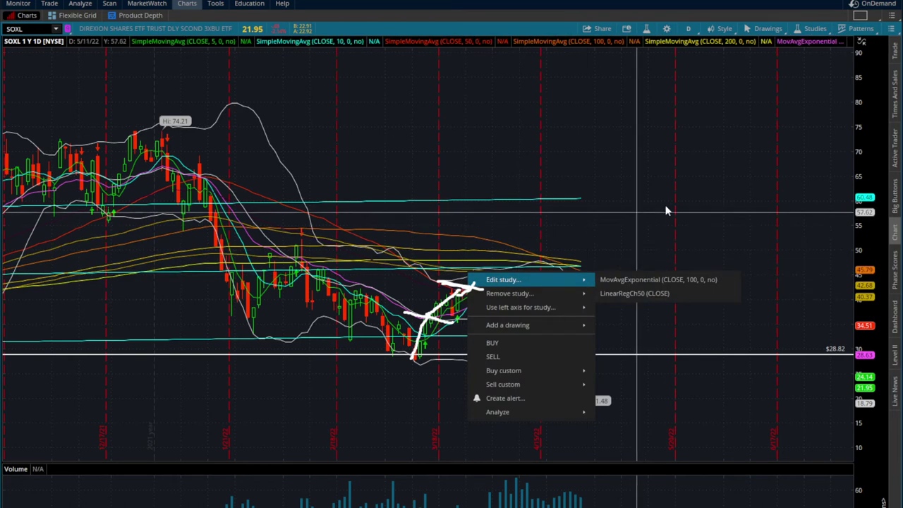
{"action": "key", "text": "Escape"}
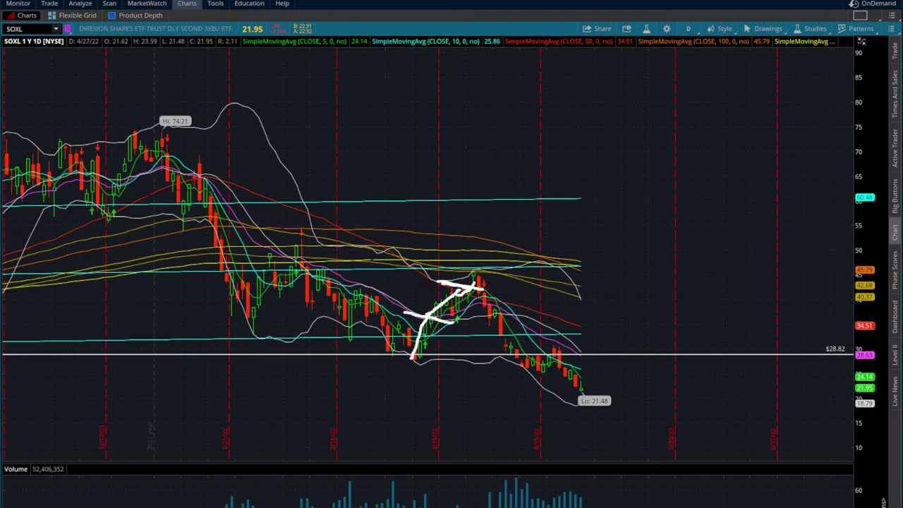
Step: Add a stroke at the rally's peak and undo all the rally annotations
{"action": "mouse_move", "coordinate": [471, 284]}
{"action": "left_mouse_down"}
{"action": "mouse_move", "coordinate": [487, 266]}
{"action": "mouse_move", "coordinate": [488, 283]}
{"action": "mouse_move", "coordinate": [487, 272]}
{"action": "left_mouse_up"}
{"action": "key", "text": "ctrl+z"}
{"action": "key", "text": "ctrl+z"}
{"action": "key", "text": "ctrl+z"}
{"action": "key", "text": "ctrl+z"}
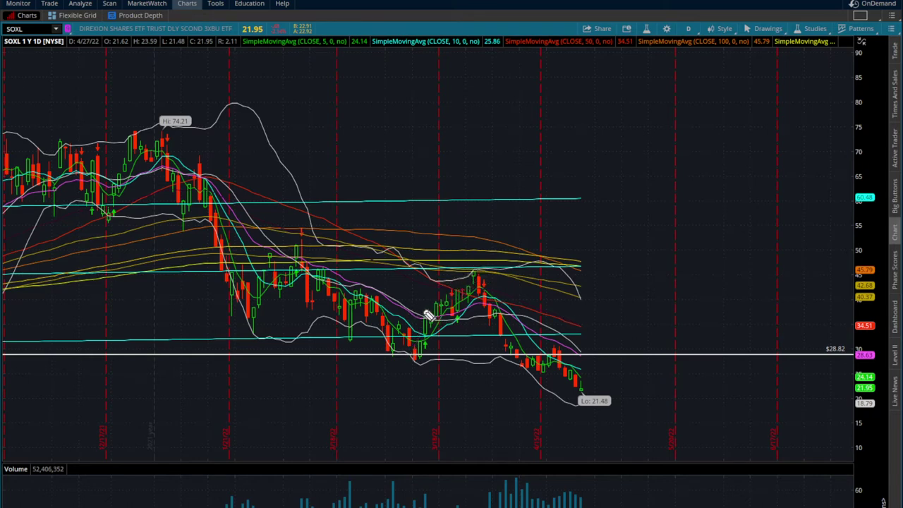
Step: Sketch three slanted resistance marks across the March rally and a rising line through them
{"action": "left_click_drag", "start_coordinate": [413, 300], "coordinate": [441, 344]}
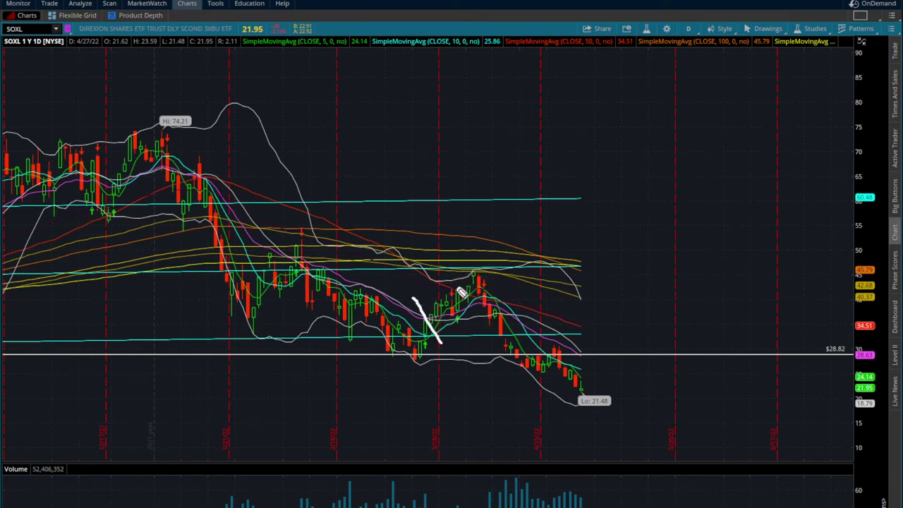
{"action": "left_click_drag", "start_coordinate": [445, 272], "coordinate": [470, 300]}
{"action": "left_click_drag", "start_coordinate": [452, 248], "coordinate": [498, 286]}
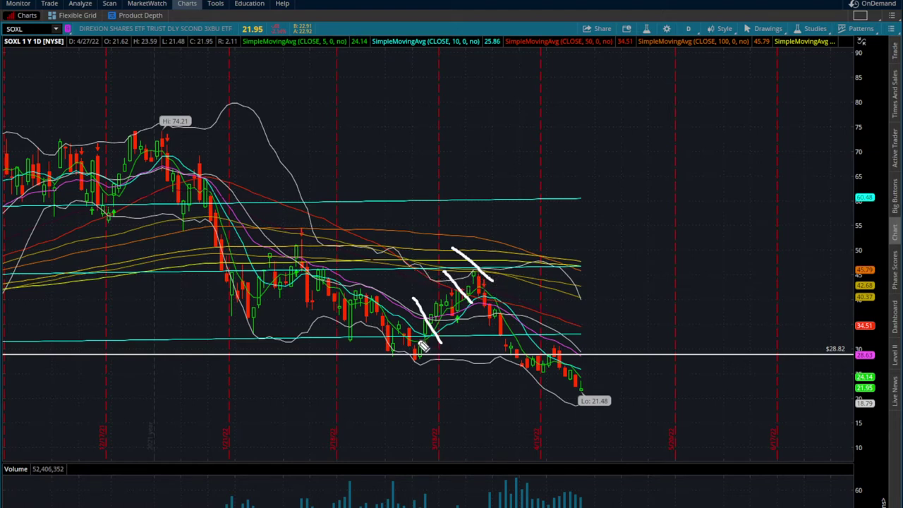
{"action": "left_click_drag", "start_coordinate": [420, 344], "coordinate": [488, 277]}
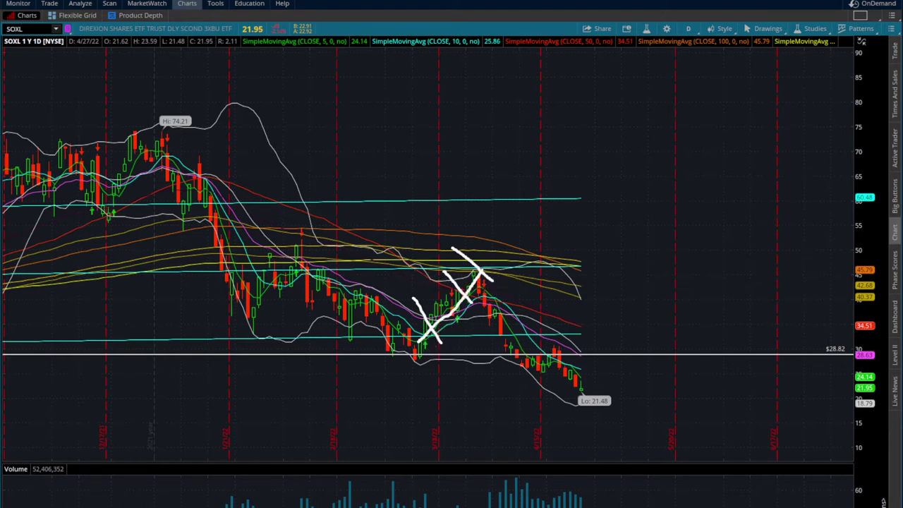
Step: Box the April price action, trace the cyan regression line and the falling middle band above it, and clear the annotations
{"action": "mouse_move", "coordinate": [497, 335]}
{"action": "left_mouse_down"}
{"action": "mouse_move", "coordinate": [500, 346]}
{"action": "mouse_move", "coordinate": [578, 373]}
{"action": "mouse_move", "coordinate": [599, 327]}
{"action": "mouse_move", "coordinate": [489, 340]}
{"action": "left_mouse_up"}
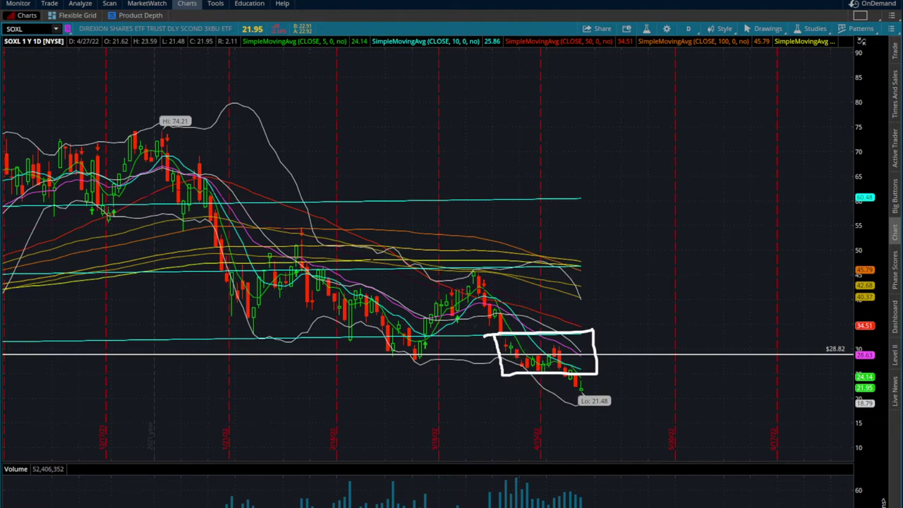
{"action": "key", "text": "Escape"}
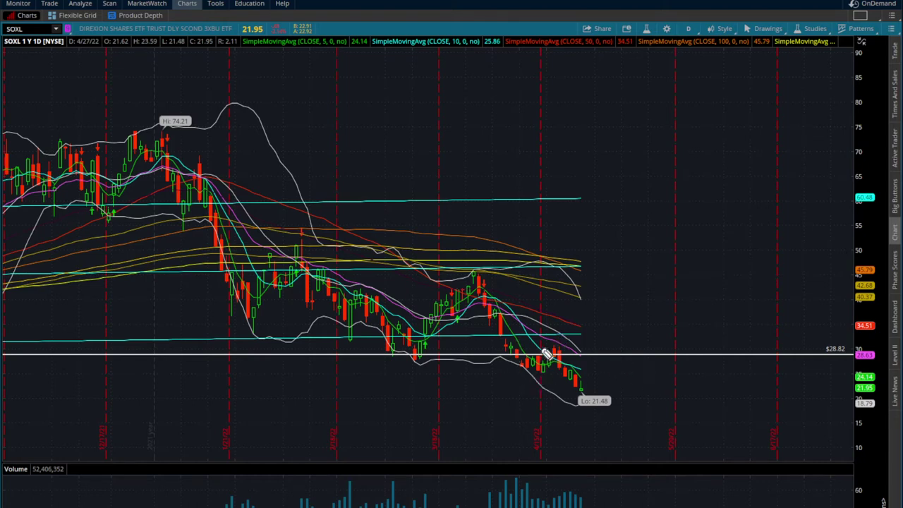
{"action": "left_click_drag", "start_coordinate": [477, 337], "coordinate": [580, 336]}
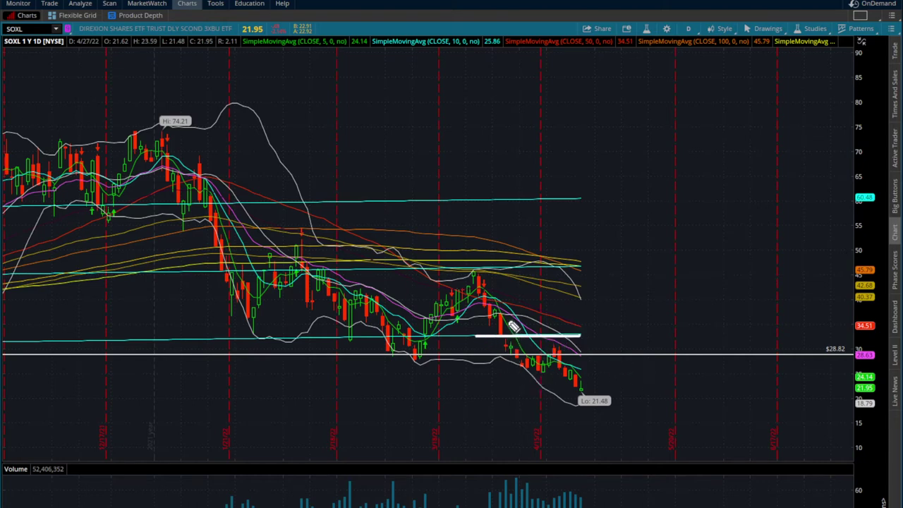
{"action": "left_click_drag", "start_coordinate": [510, 319], "coordinate": [585, 349]}
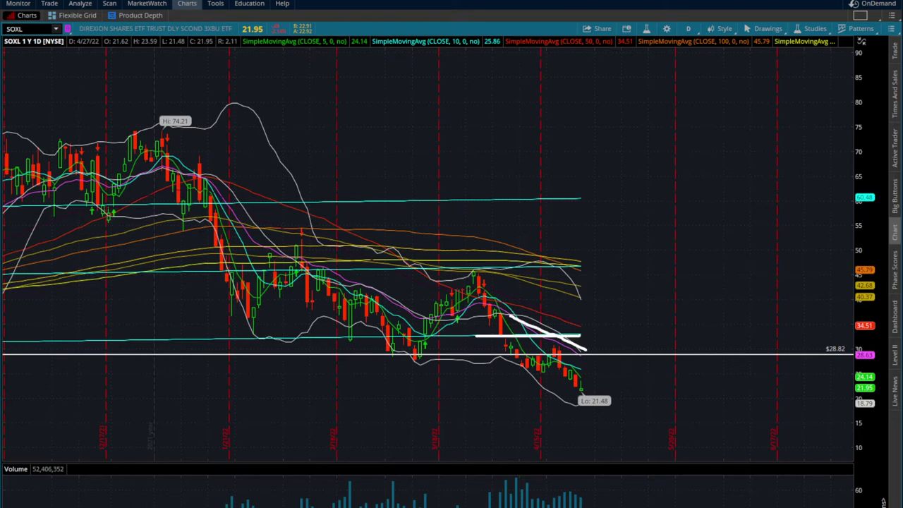
{"action": "key", "text": "Escape"}
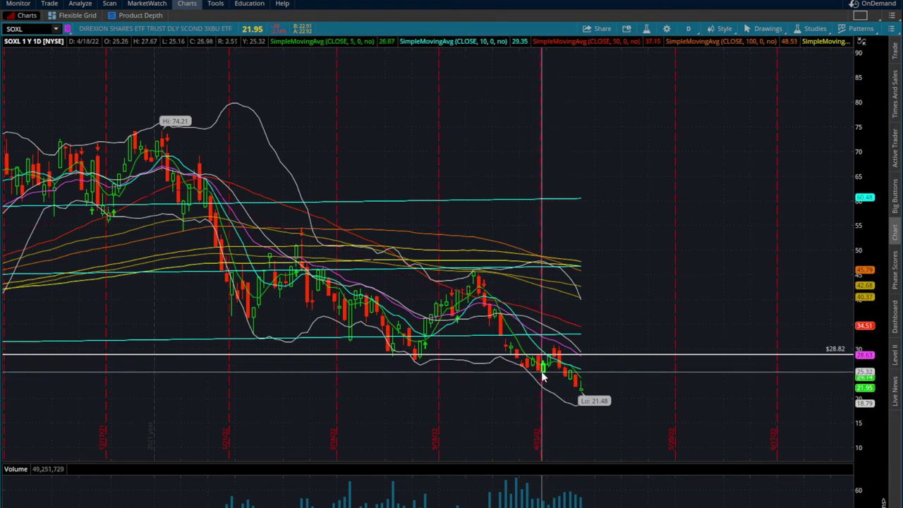
Step: Add a horizontal price level line to the chart and position it at $24.97, beneath the mid-April lows
{"action": "right_click", "coordinate": [504, 378]}
{"action": "mouse_move", "coordinate": [544, 424]}
{"action": "left_click", "coordinate": [649, 233]}
{"action": "left_click", "coordinate": [490, 388]}
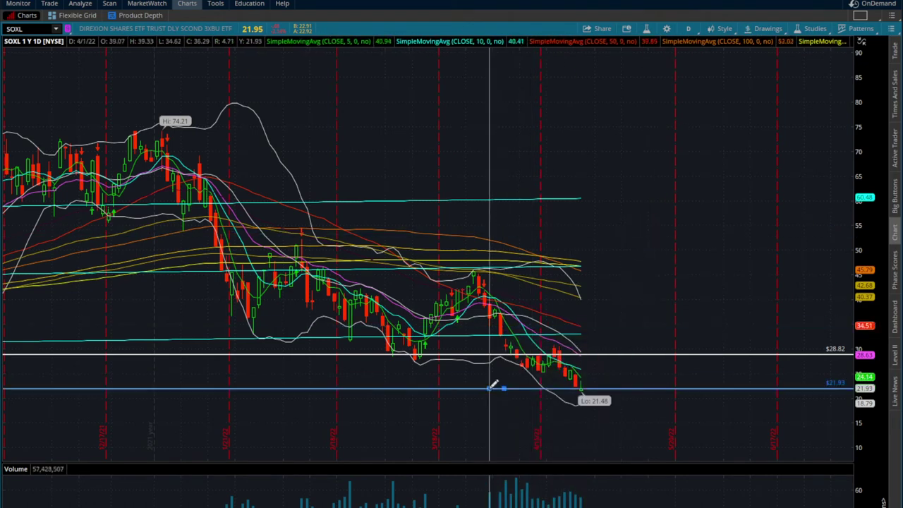
{"action": "left_click_drag", "start_coordinate": [492, 387], "coordinate": [490, 373]}
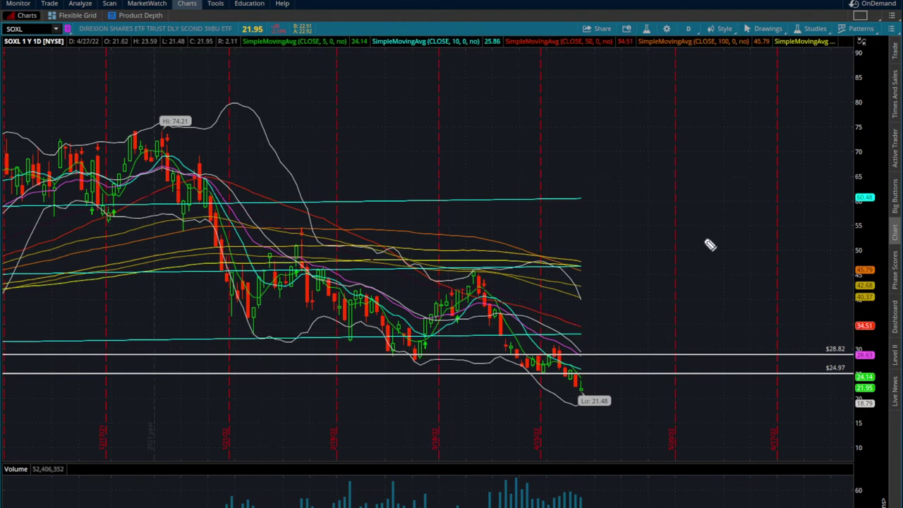
Step: Trace the downtrend from the 74.21 high through each lower high and low, ending in a downward arrow toward 10
{"action": "left_click_drag", "start_coordinate": [30, 145], "coordinate": [267, 130]}
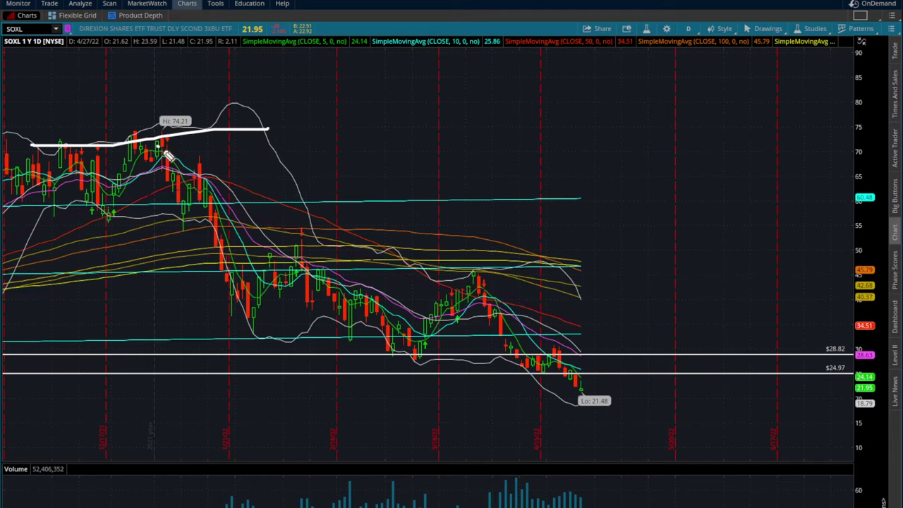
{"action": "mouse_move", "coordinate": [160, 144]}
{"action": "left_mouse_down"}
{"action": "mouse_move", "coordinate": [257, 315]}
{"action": "mouse_move", "coordinate": [305, 245]}
{"action": "mouse_move", "coordinate": [406, 344]}
{"action": "mouse_move", "coordinate": [462, 295]}
{"action": "mouse_move", "coordinate": [501, 286]}
{"action": "mouse_move", "coordinate": [540, 378]}
{"action": "mouse_move", "coordinate": [557, 346]}
{"action": "mouse_move", "coordinate": [587, 343]}
{"action": "mouse_move", "coordinate": [590, 378]}
{"action": "mouse_move", "coordinate": [650, 443]}
{"action": "left_mouse_up"}
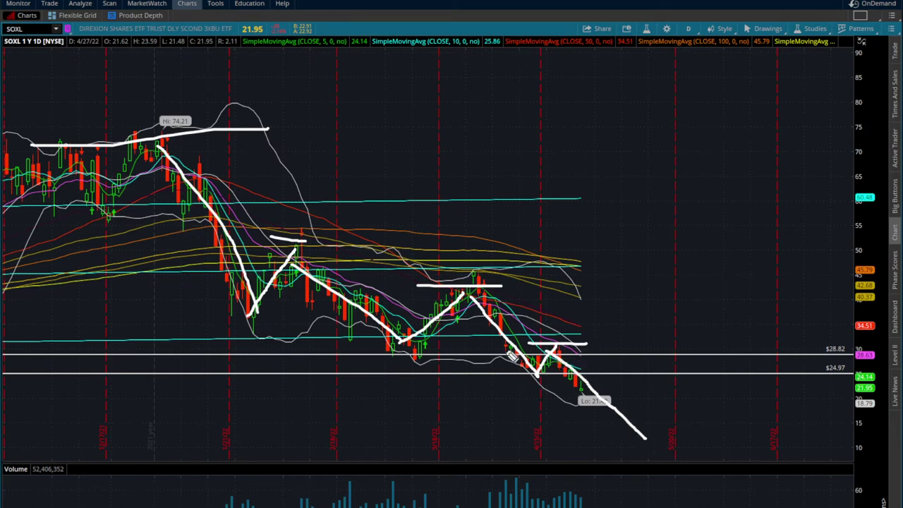
{"action": "mouse_move", "coordinate": [644, 412]}
{"action": "left_mouse_down"}
{"action": "mouse_move", "coordinate": [588, 452]}
{"action": "mouse_move", "coordinate": [557, 447]}
{"action": "left_mouse_up"}
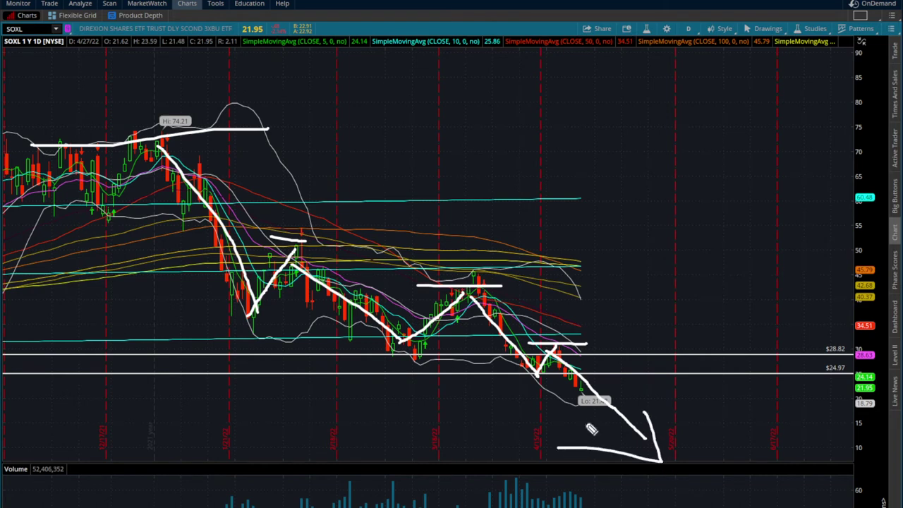
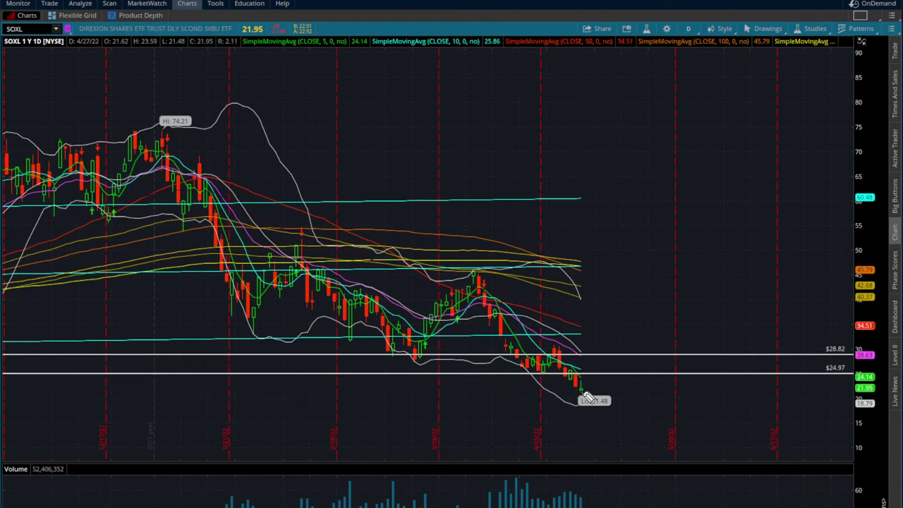
Step: Sketch a resistance mark between $24.97 and $28.82, a rebound and drop toward 12, and a support mark at the latest low, then clear them
{"action": "left_click_drag", "start_coordinate": [566, 366], "coordinate": [652, 366]}
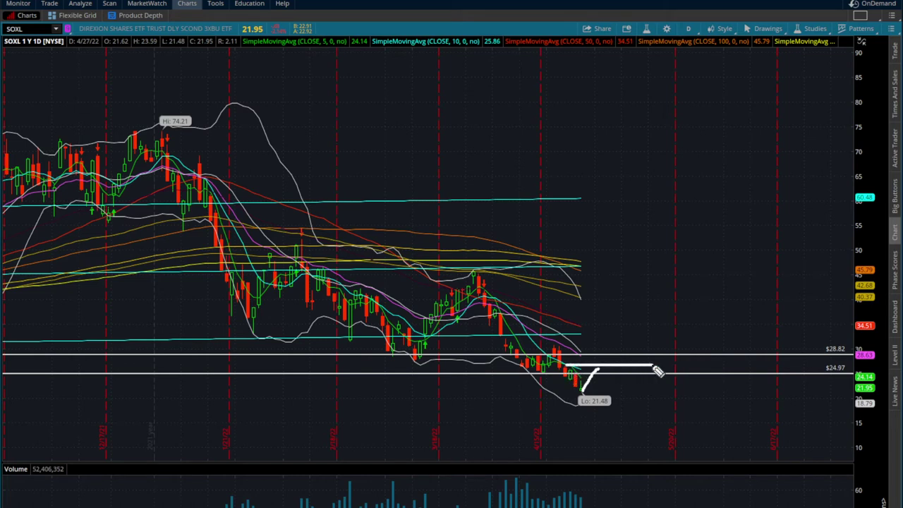
{"action": "left_click_drag", "start_coordinate": [599, 373], "coordinate": [673, 440]}
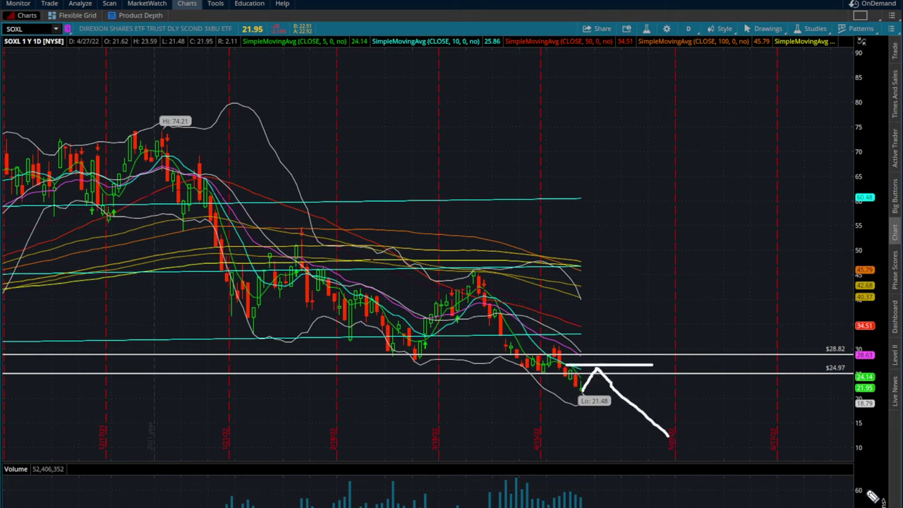
{"action": "left_click_drag", "start_coordinate": [562, 394], "coordinate": [640, 390]}
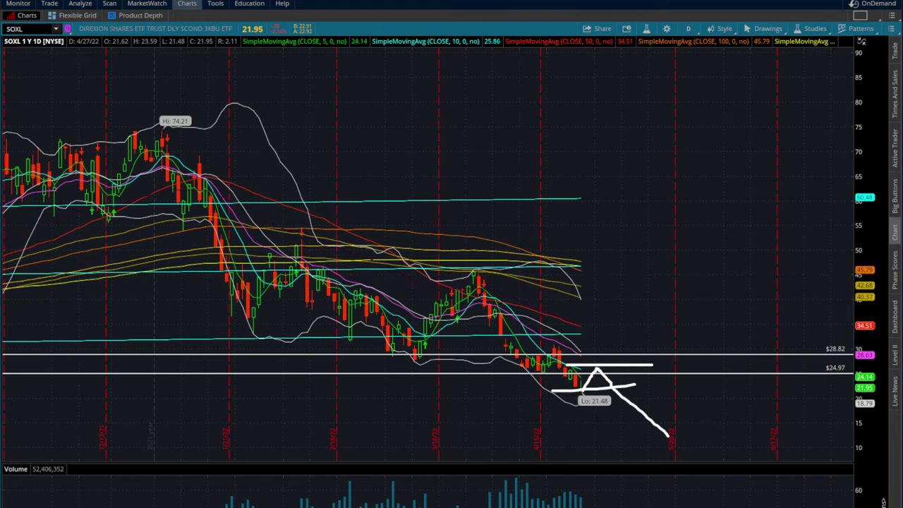
{"action": "key", "text": "ctrl+z"}
{"action": "key", "text": "ctrl+z"}
{"action": "key", "text": "ctrl+z"}
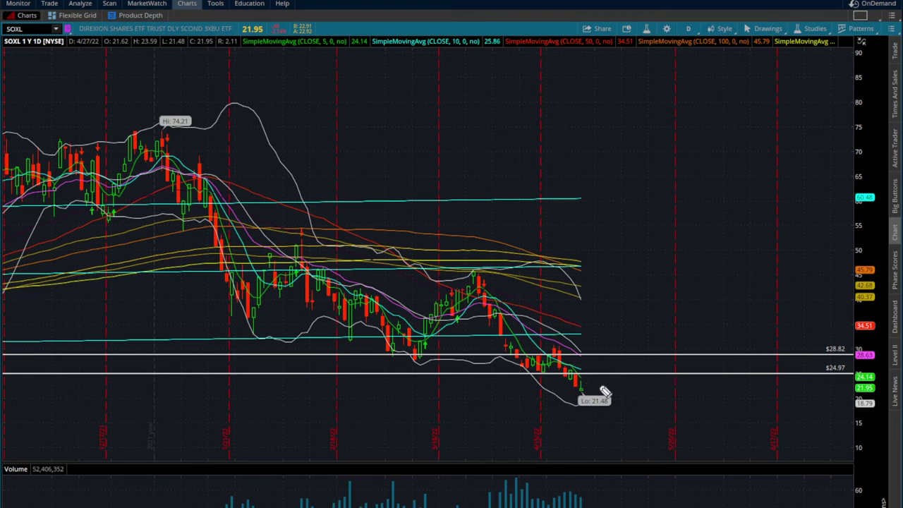
Step: Sketch a projected bounce from the 21.48 low to just above $24.97 and a fall below 10, then erase it
{"action": "mouse_move", "coordinate": [591, 400]}
{"action": "left_mouse_down"}
{"action": "mouse_move", "coordinate": [632, 376]}
{"action": "mouse_move", "coordinate": [716, 468]}
{"action": "left_mouse_up"}
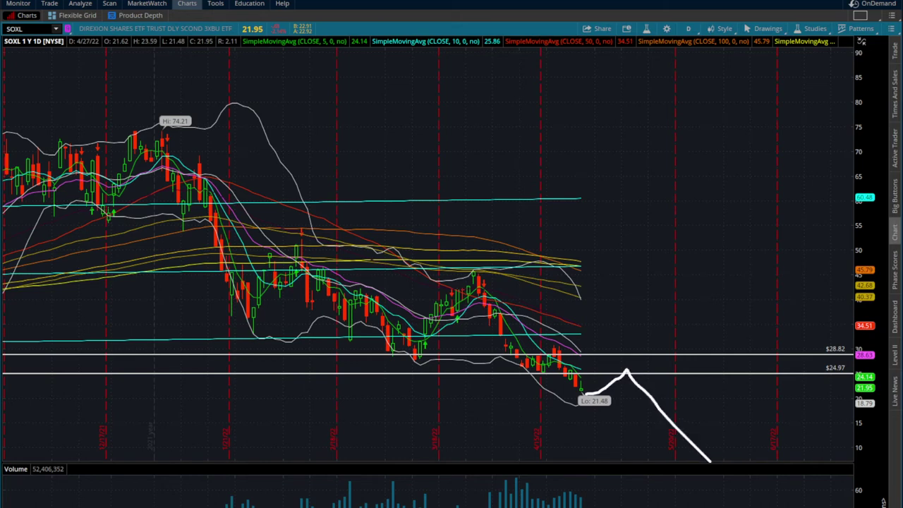
{"action": "key", "text": "ctrl+z"}
{"action": "key", "text": "ctrl+z"}
{"action": "key", "text": "ctrl+z"}
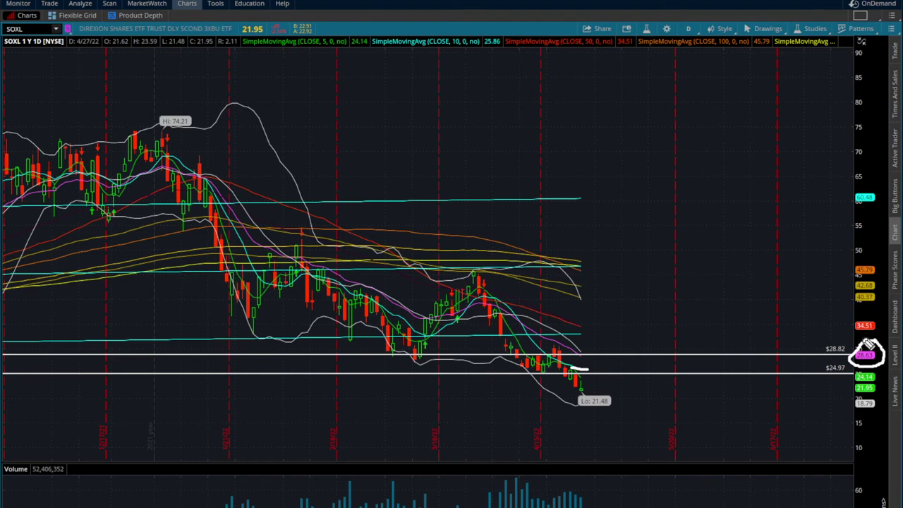
Step: Mark the resistance along the $28.82 line and the late-April candles beneath it, and clear the annotations
{"action": "left_click_drag", "start_coordinate": [494, 360], "coordinate": [637, 354]}
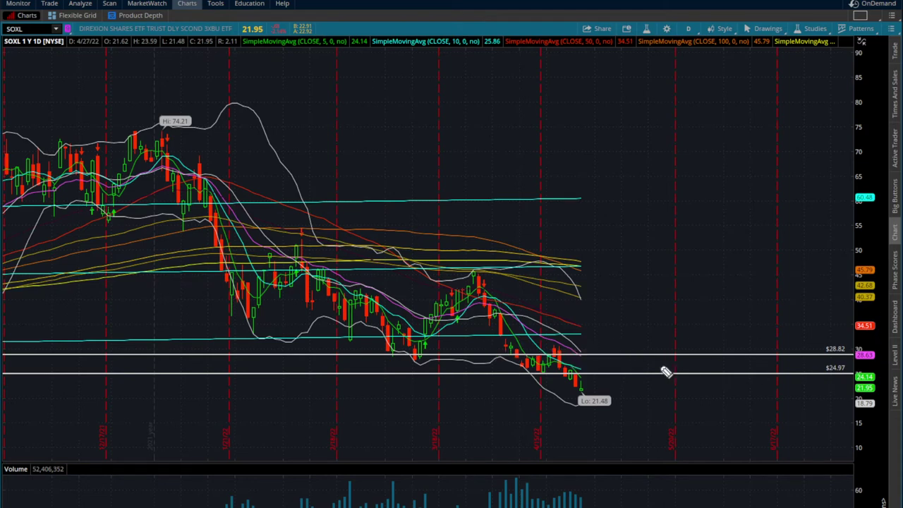
{"action": "left_click_drag", "start_coordinate": [493, 363], "coordinate": [591, 415]}
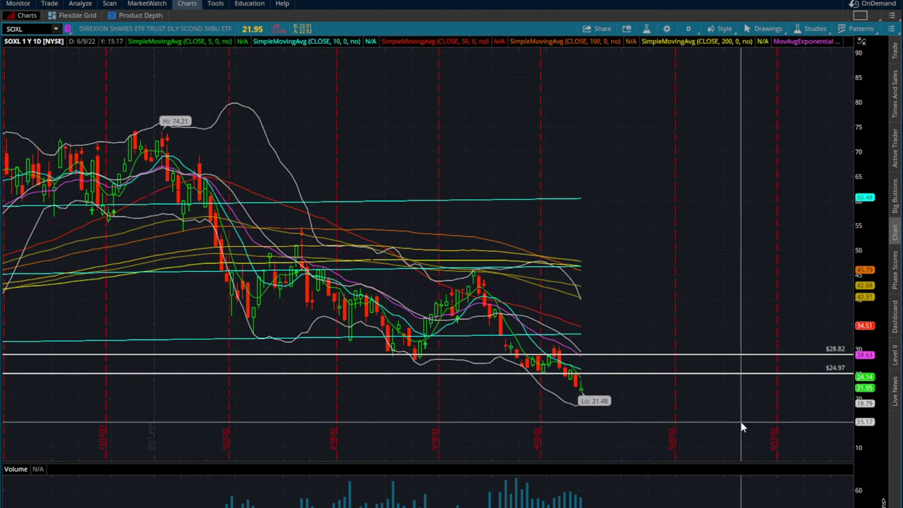
Step: Add a horizontal price level line at $18.2, just beneath the end of the lower Bollinger band
{"action": "right_click", "coordinate": [542, 413]}
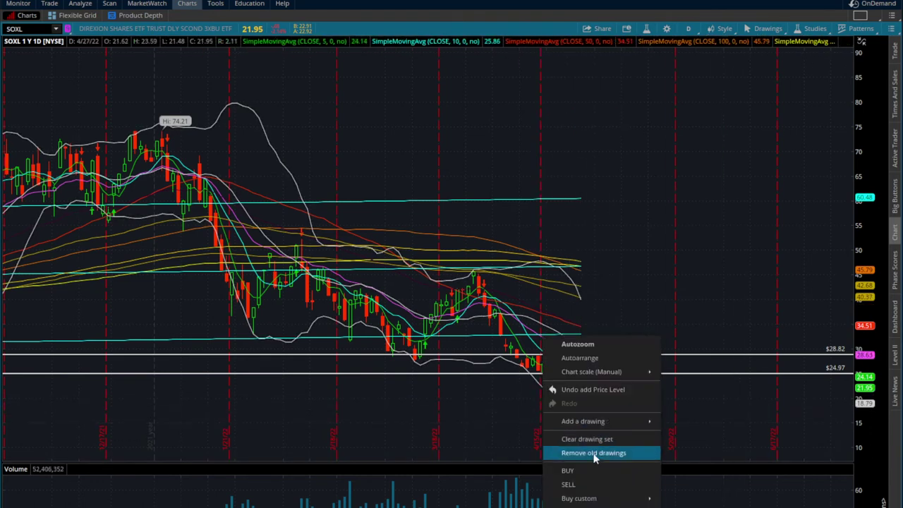
{"action": "mouse_move", "coordinate": [596, 421]}
{"action": "left_click", "coordinate": [670, 248]}
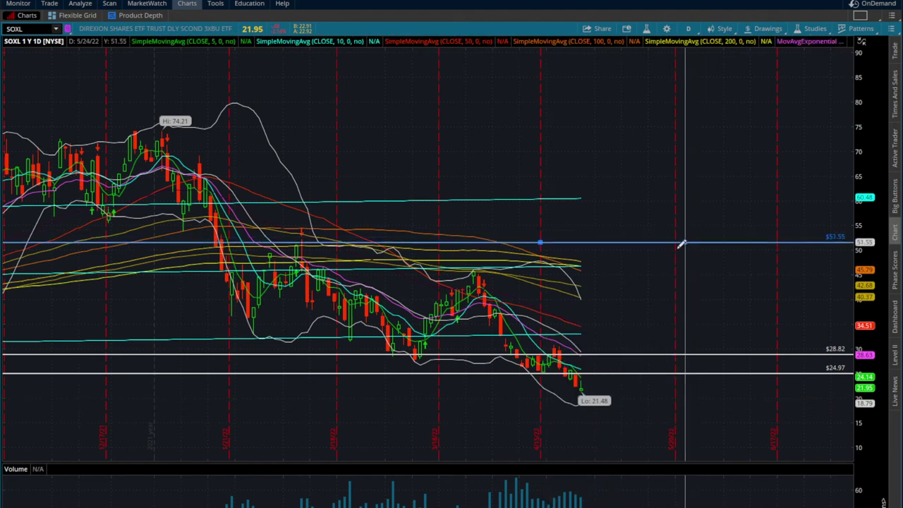
{"action": "left_click", "coordinate": [532, 406]}
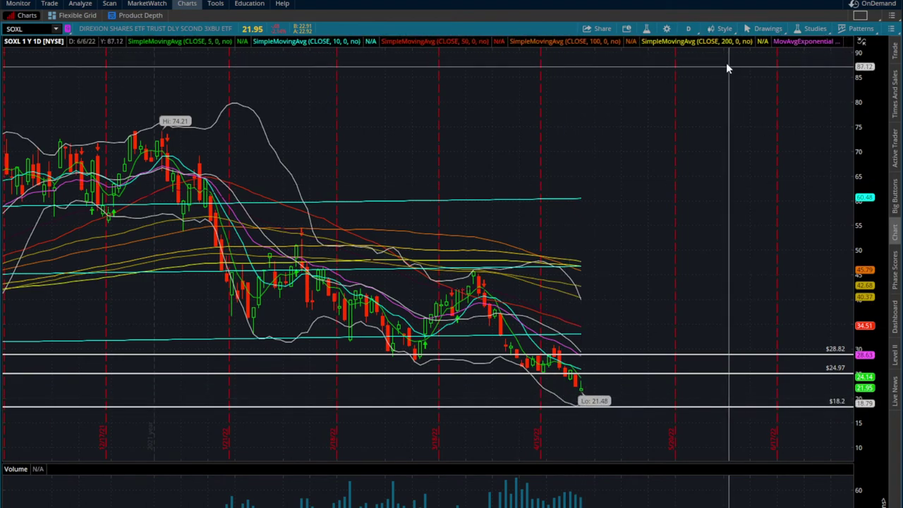
Step: Switch the chart to the 3-year weekly time frame and scale it to the recent candles and price levels
{"action": "left_click", "coordinate": [687, 28]}
{"action": "left_click", "coordinate": [650, 160]}
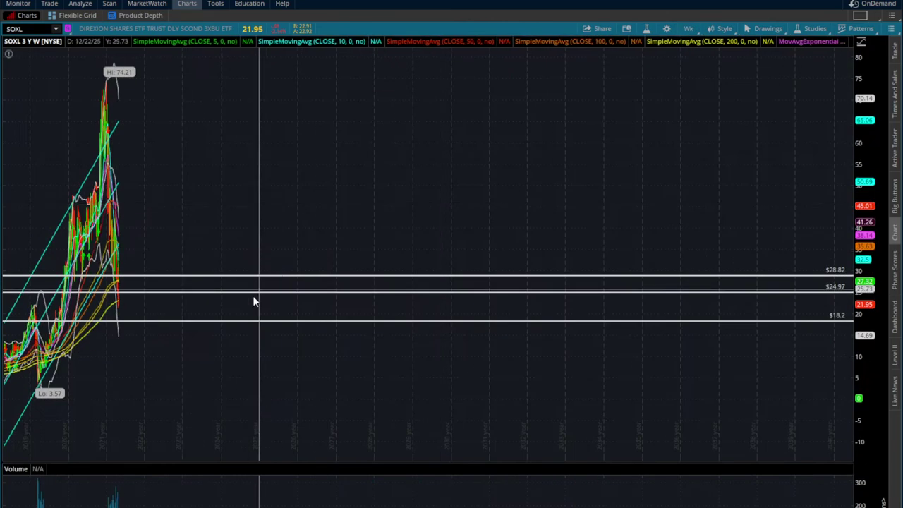
{"action": "left_click_drag", "start_coordinate": [117, 330], "coordinate": [32, 331]}
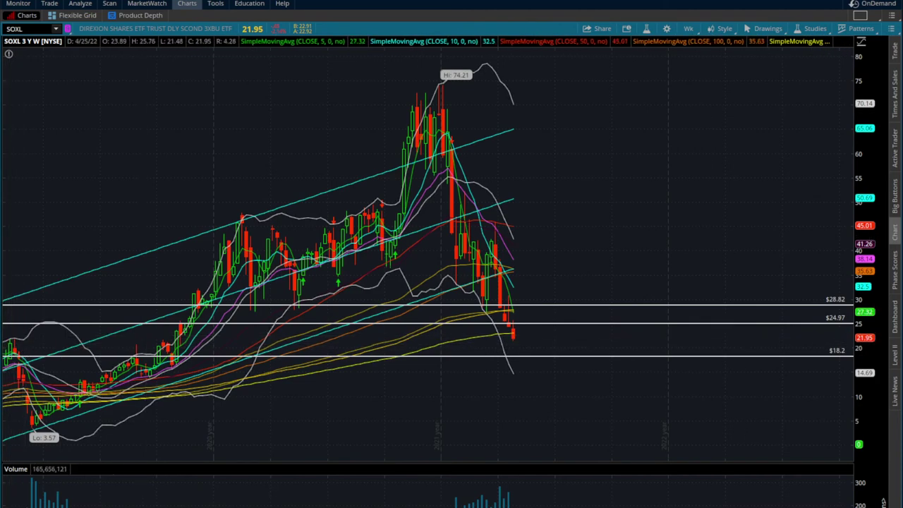
{"action": "left_click_drag", "start_coordinate": [34, 422], "coordinate": [104, 422]}
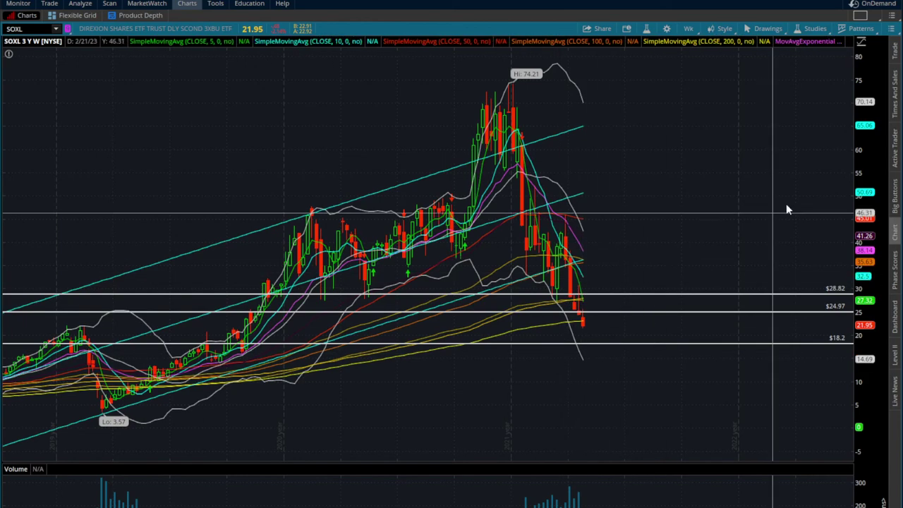
{"action": "scroll", "coordinate": [827, 233], "scroll_direction": "down", "scroll_amount": 2}
{"action": "left_click_drag", "start_coordinate": [665, 417], "coordinate": [251, 125]}
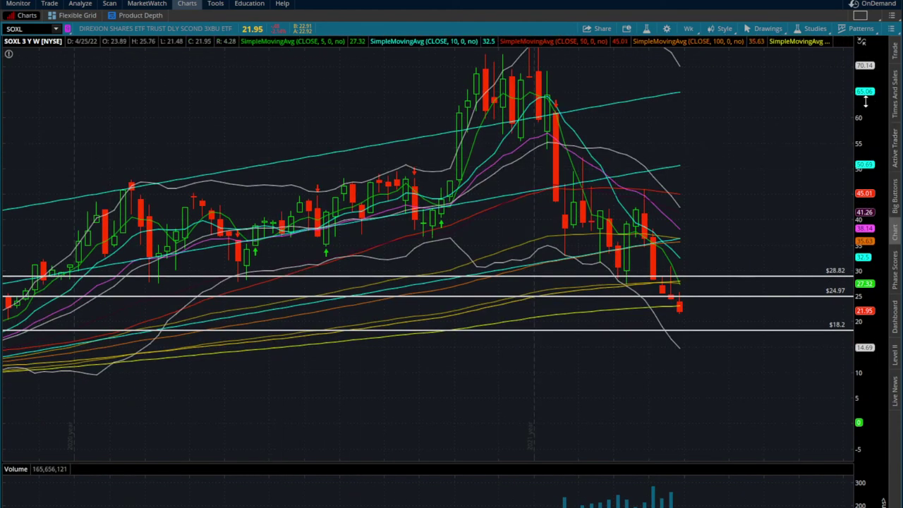
{"action": "left_click_drag", "start_coordinate": [865, 101], "coordinate": [864, 176]}
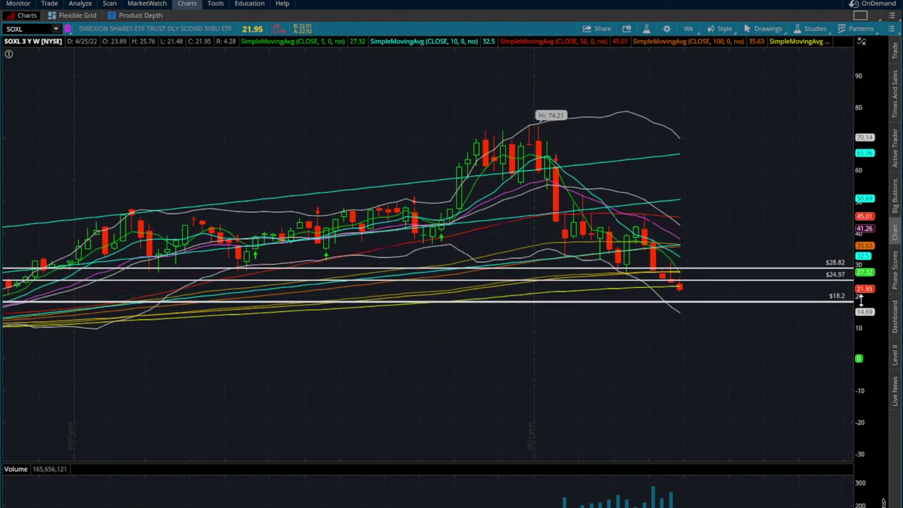
{"action": "left_click_drag", "start_coordinate": [860, 300], "coordinate": [860, 242]}
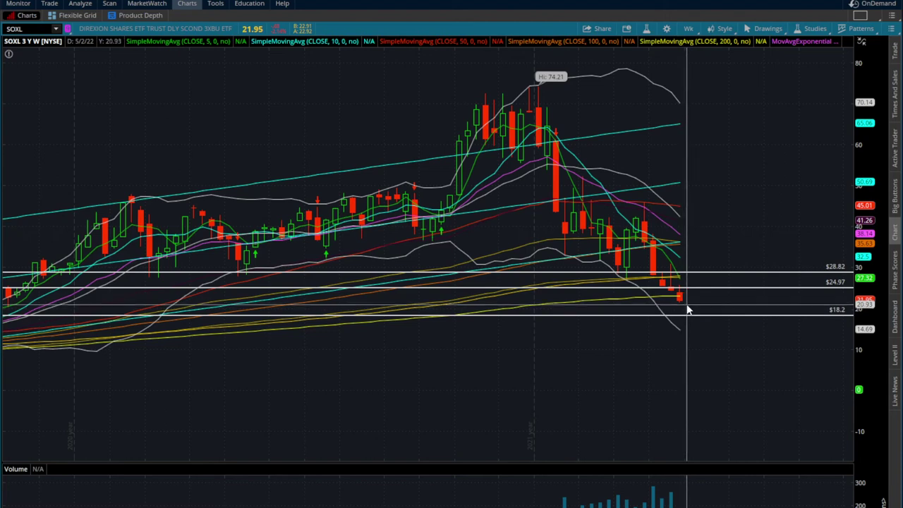
Step: Add a horizontal price level line at $21.21, just beneath the latest weekly candle
{"action": "right_click", "coordinate": [610, 304]}
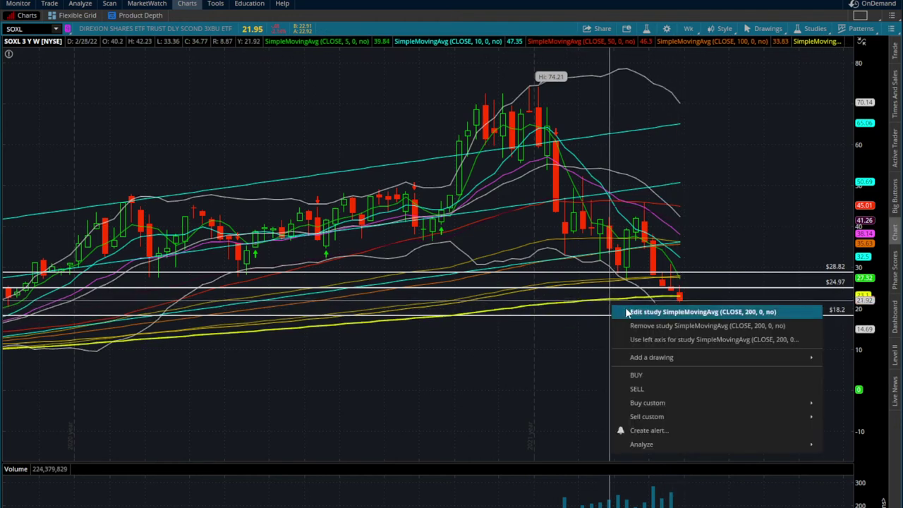
{"action": "left_click", "coordinate": [572, 357]}
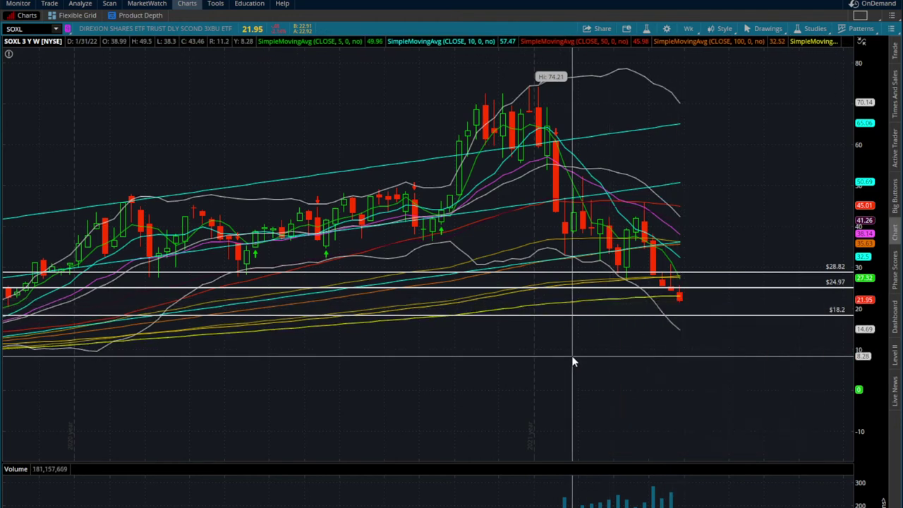
{"action": "right_click", "coordinate": [705, 303]}
{"action": "mouse_move", "coordinate": [748, 391]}
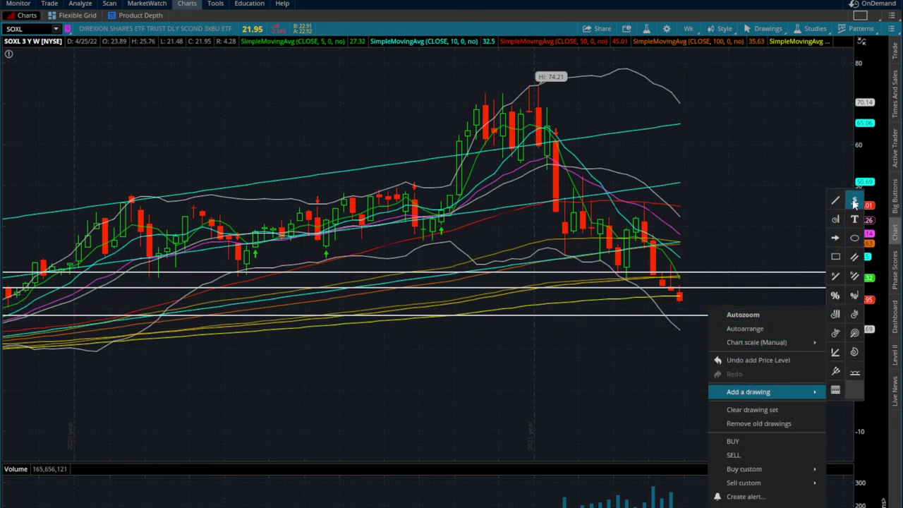
{"action": "left_click", "coordinate": [854, 200]}
{"action": "left_click", "coordinate": [752, 301]}
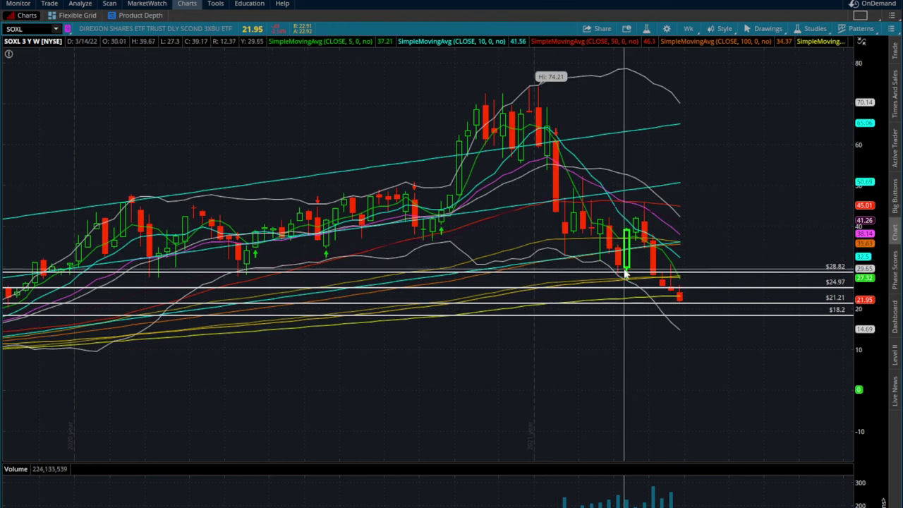
Step: Switch the chart back to the 1-year daily time frame and rescale it around the recent decline and price levels
{"action": "left_click", "coordinate": [688, 28]}
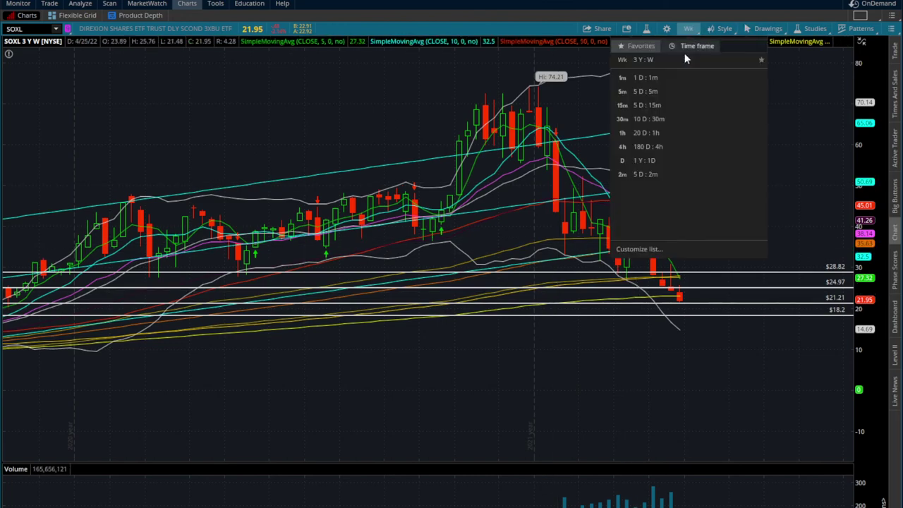
{"action": "left_click", "coordinate": [644, 160]}
{"action": "left_click_drag", "start_coordinate": [217, 395], "coordinate": [124, 399]}
{"action": "left_click_drag", "start_coordinate": [866, 113], "coordinate": [866, 129]}
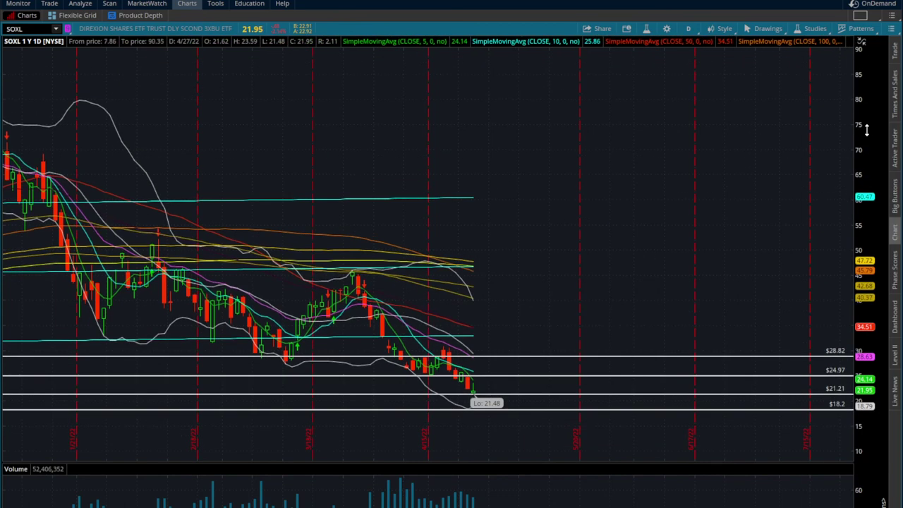
{"action": "mouse_move", "coordinate": [871, 240]}
{"action": "left_mouse_down"}
{"action": "mouse_move", "coordinate": [871, 204]}
{"action": "mouse_move", "coordinate": [878, 230]}
{"action": "left_mouse_up"}
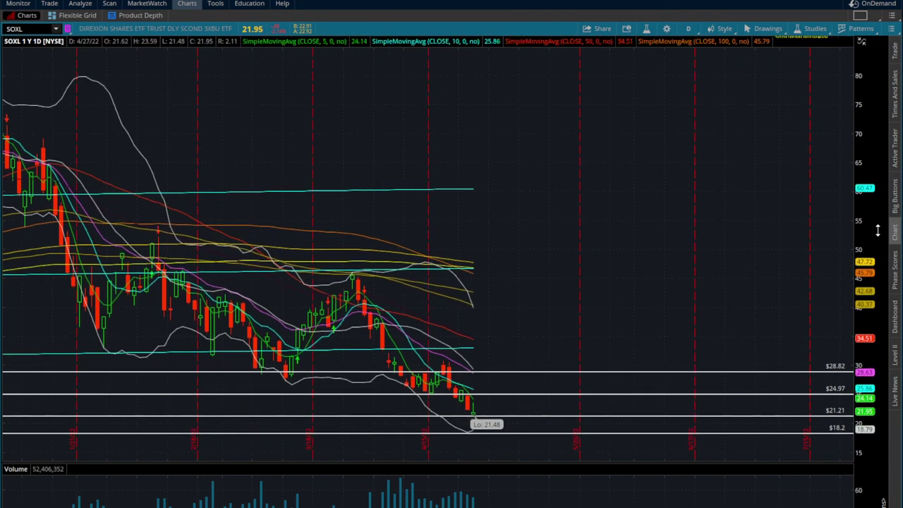